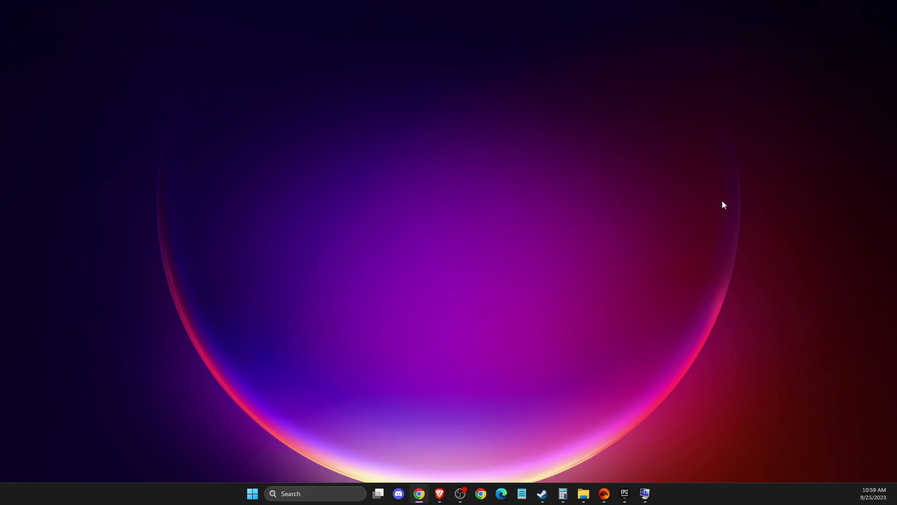
Step: Open Device Manager and expand the Sound, video and game controllers category
click(299, 486)
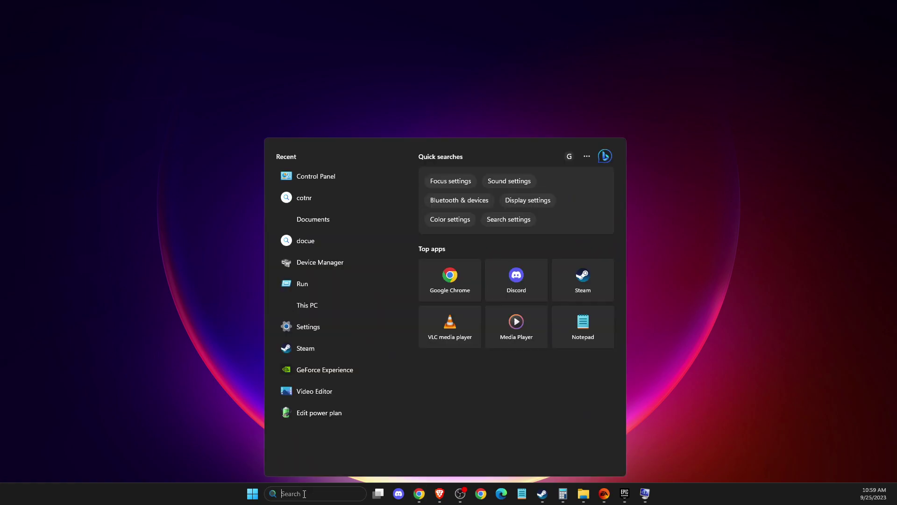
text(DEVICE)
click(307, 198)
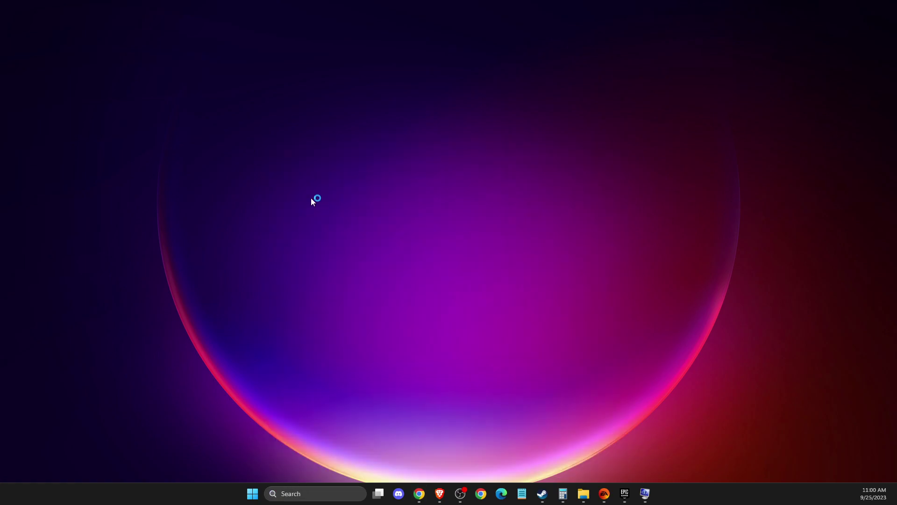
scroll(401, 252, down, 5)
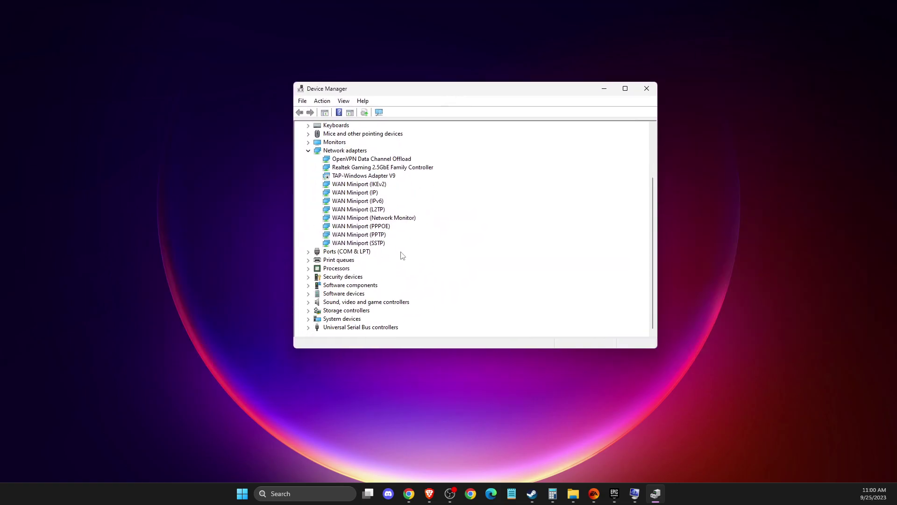
double_click(367, 302)
scroll(373, 278, down, 1)
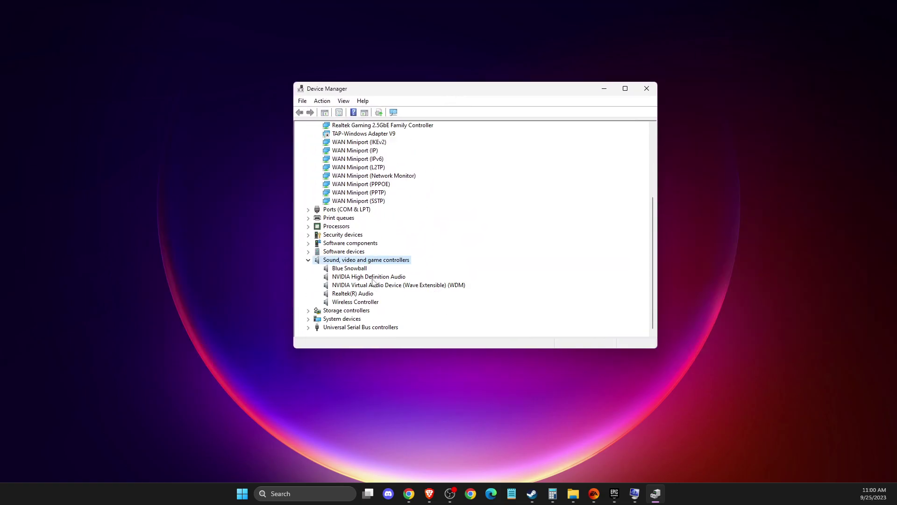
Step: Search automatically for an updated driver for the Wireless Controller device, and close Device Manager
click(359, 305)
right_click(359, 305)
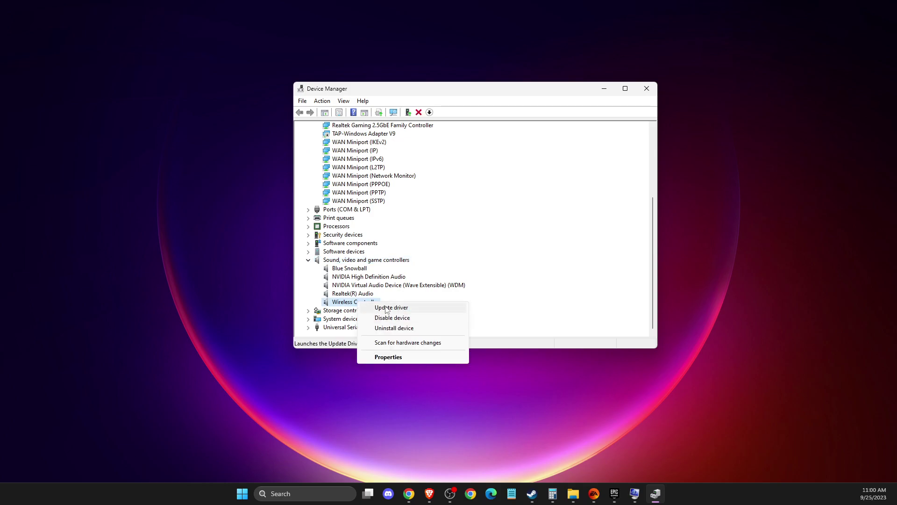
click(386, 307)
click(398, 207)
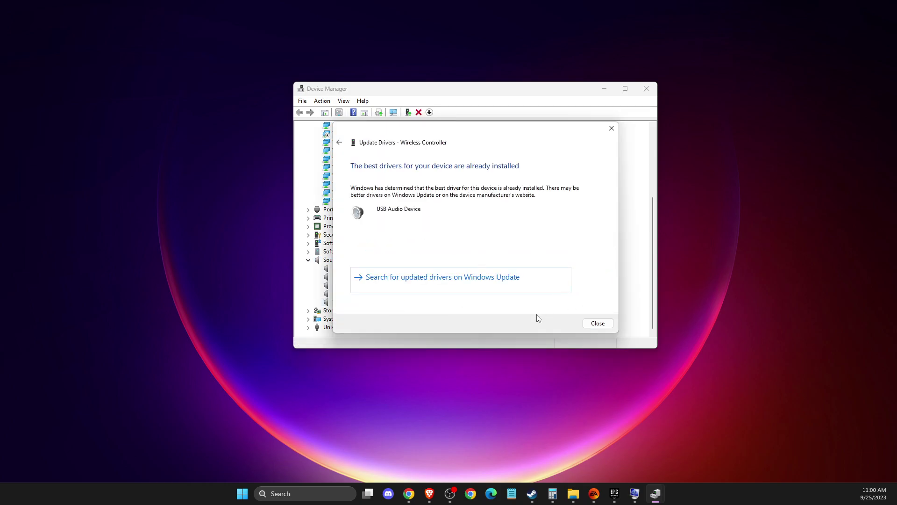
click(598, 323)
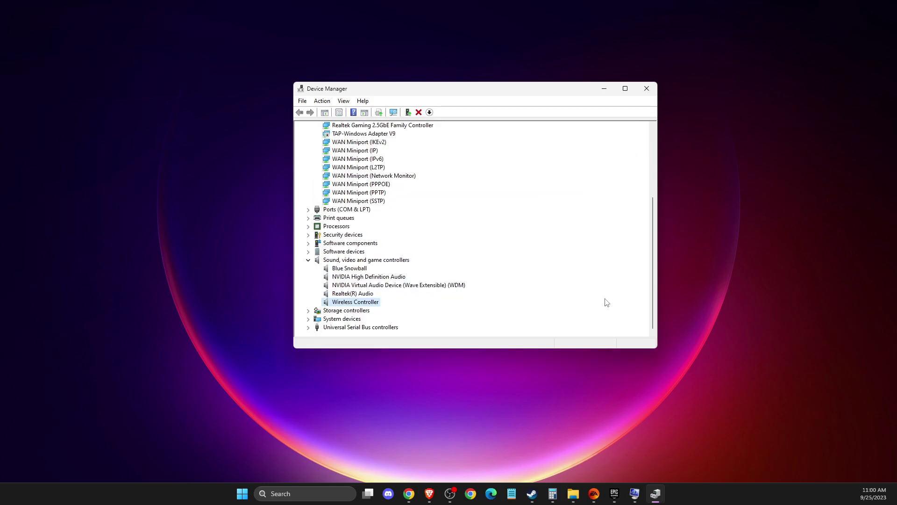
click(647, 90)
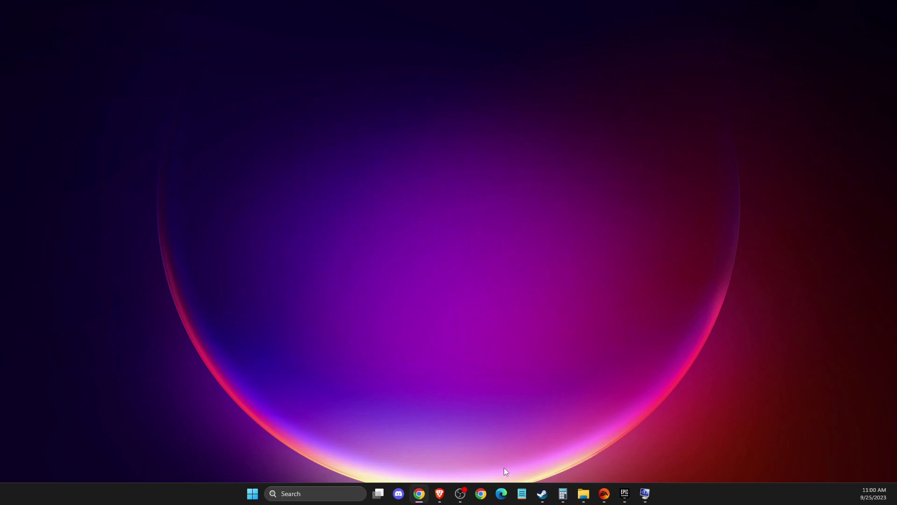
Step: Switch to Steam, start adding a non-Steam game and browse for its executable
click(542, 493)
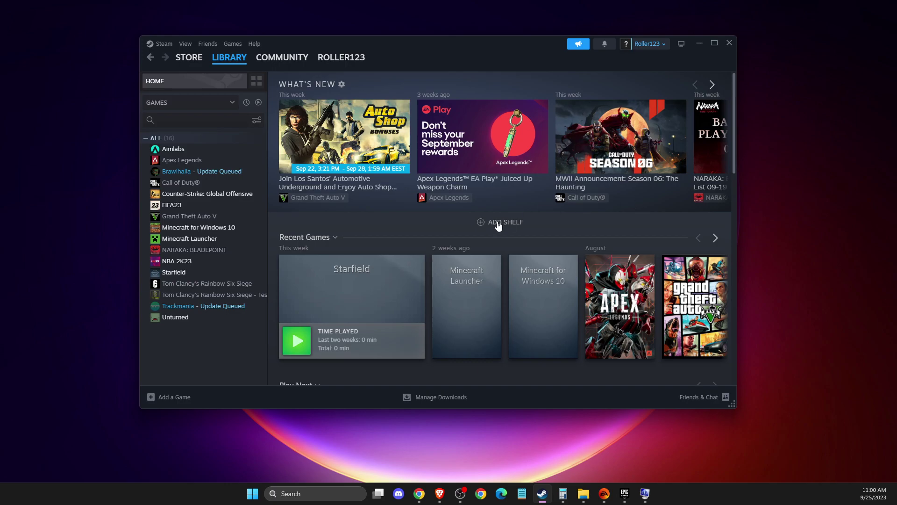
click(167, 398)
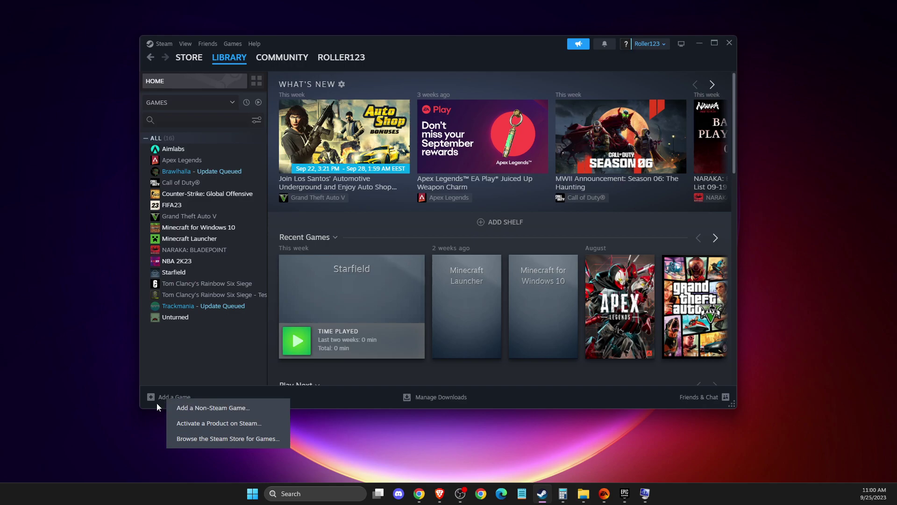
click(180, 407)
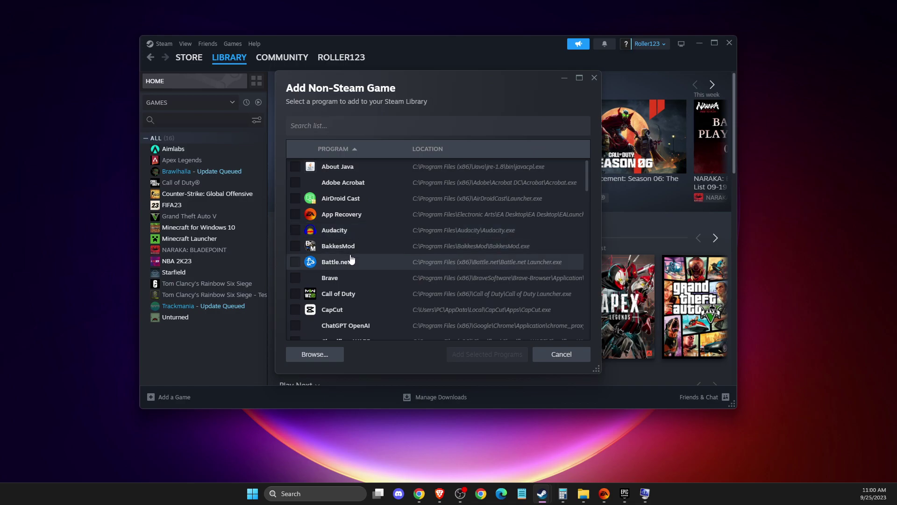
click(314, 354)
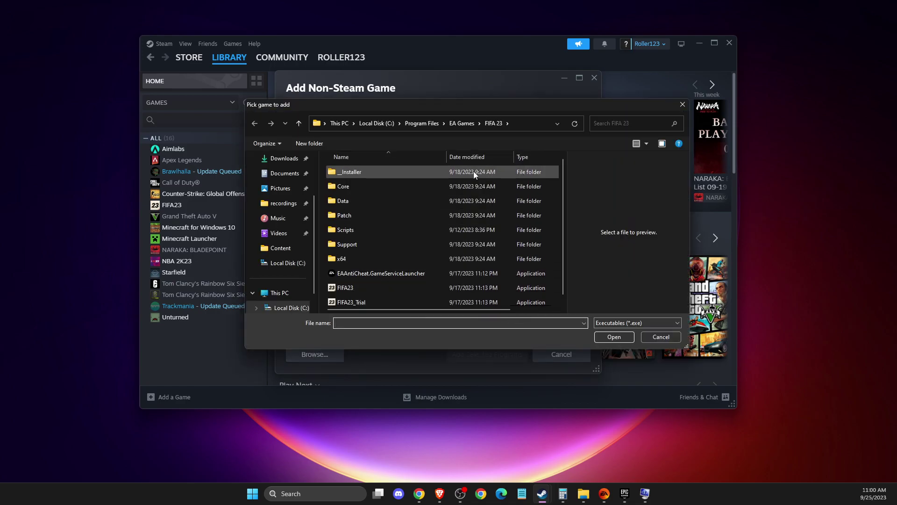
Step: Add the FC24 application from C:\Program Files\EA Games\EA SPORTS FC 24 to the Steam library
click(369, 124)
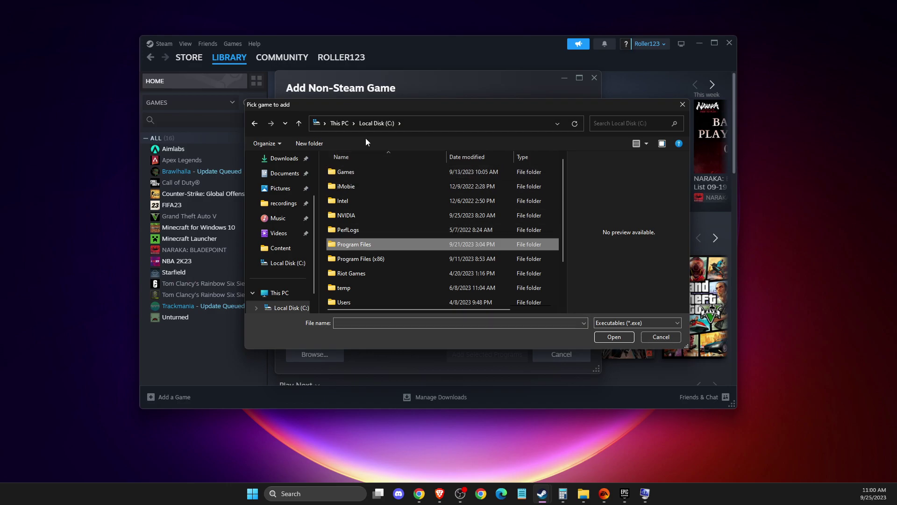
double_click(356, 244)
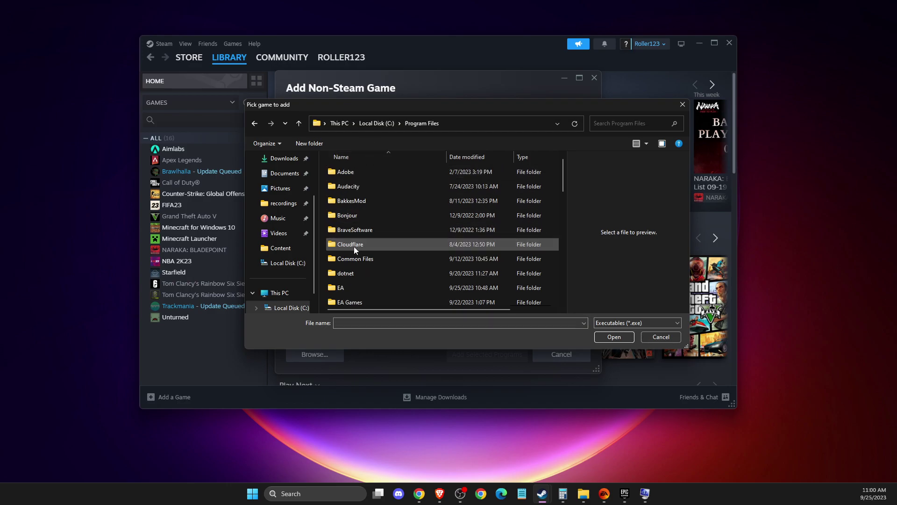
double_click(350, 302)
double_click(357, 188)
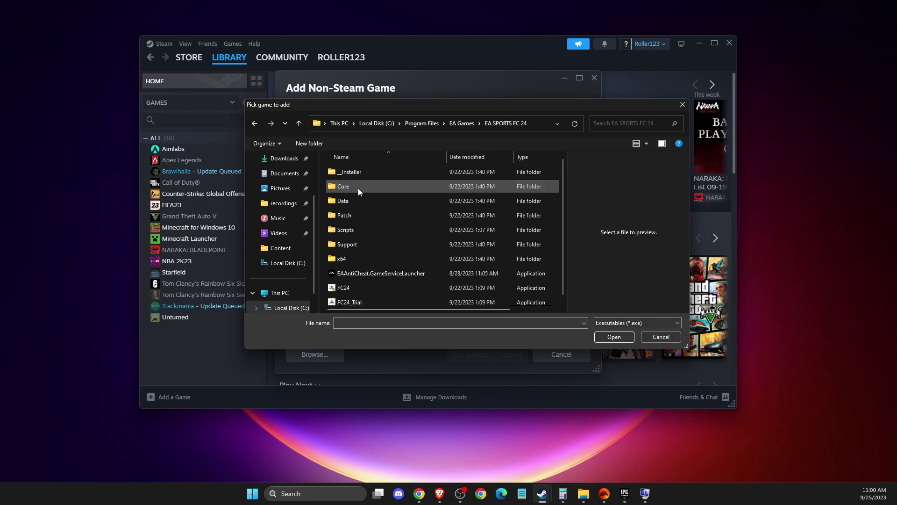
click(356, 287)
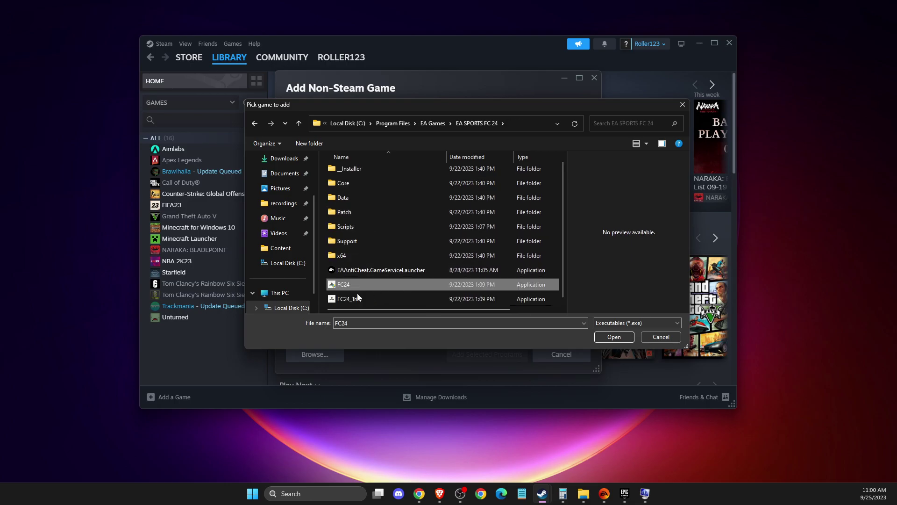
click(614, 337)
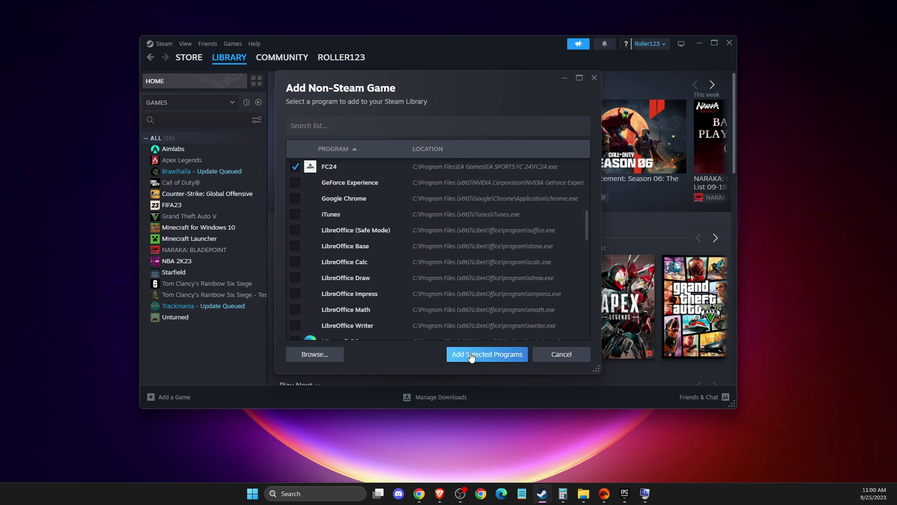
click(492, 356)
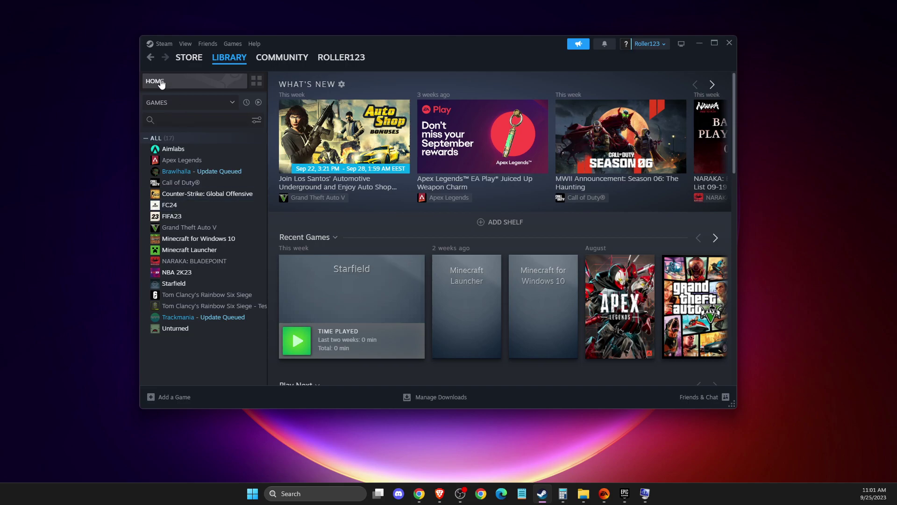
Step: Open Steam's controller settings and review the external gamepad options and non-game controller layouts
click(163, 44)
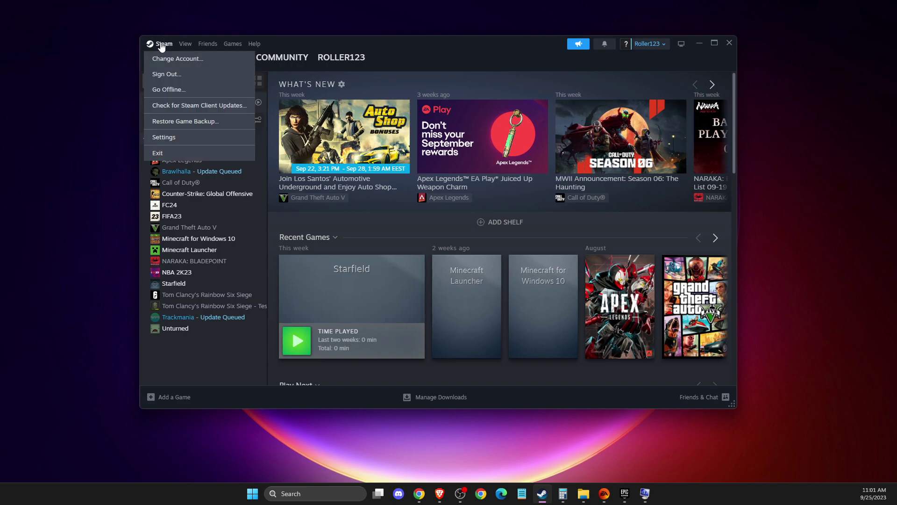
click(175, 138)
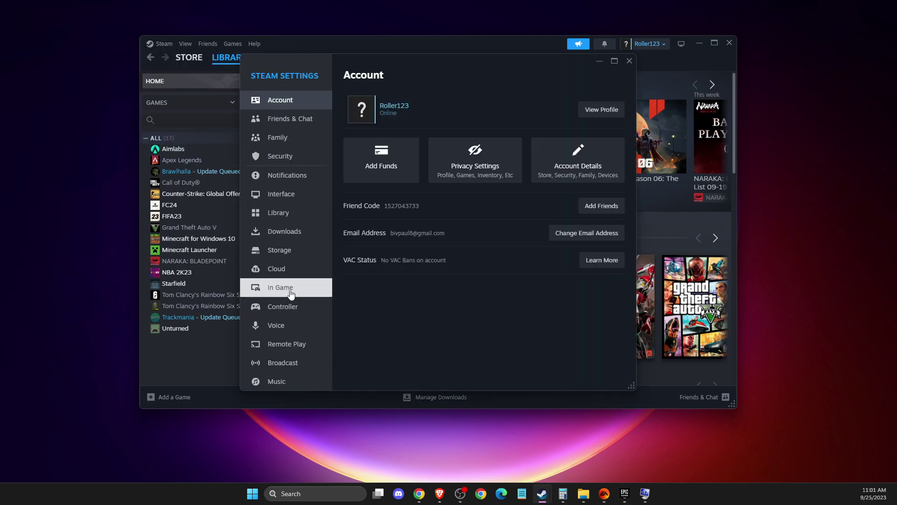
click(285, 312)
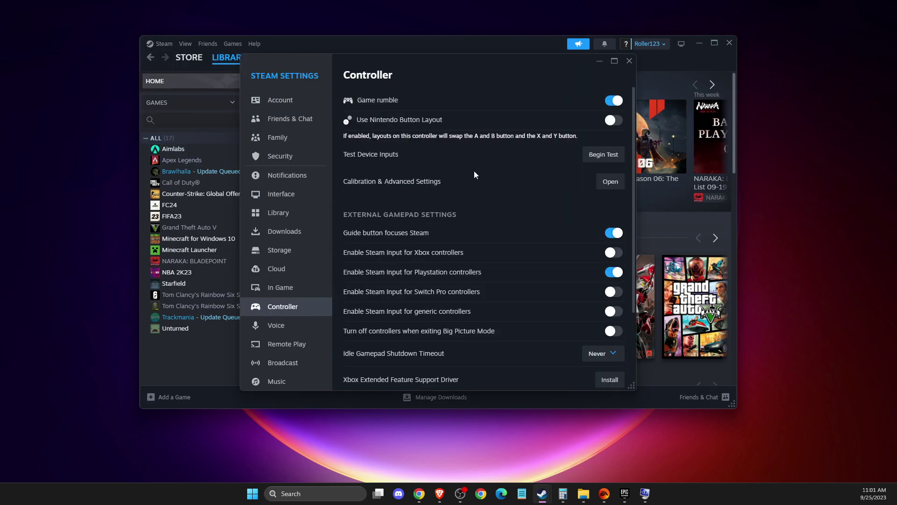
scroll(570, 203, down, 3)
scroll(596, 211, up, 3)
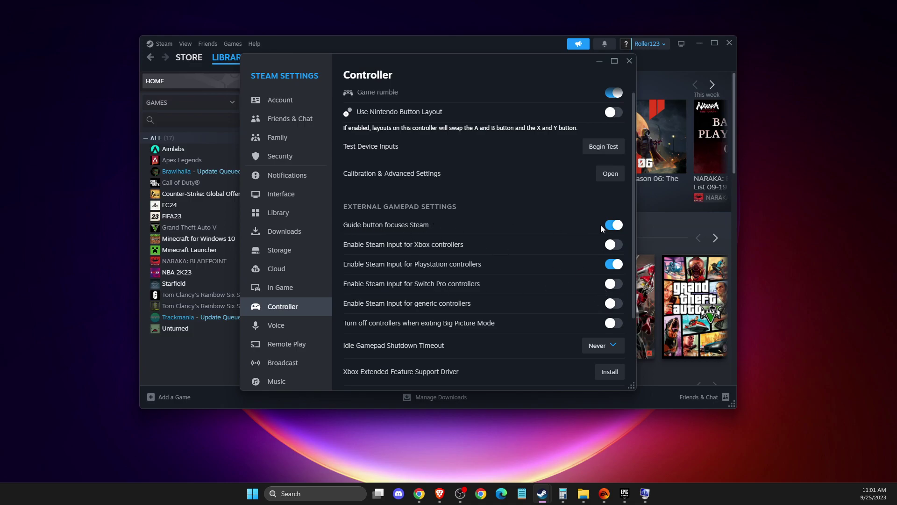
scroll(607, 230, down, 2)
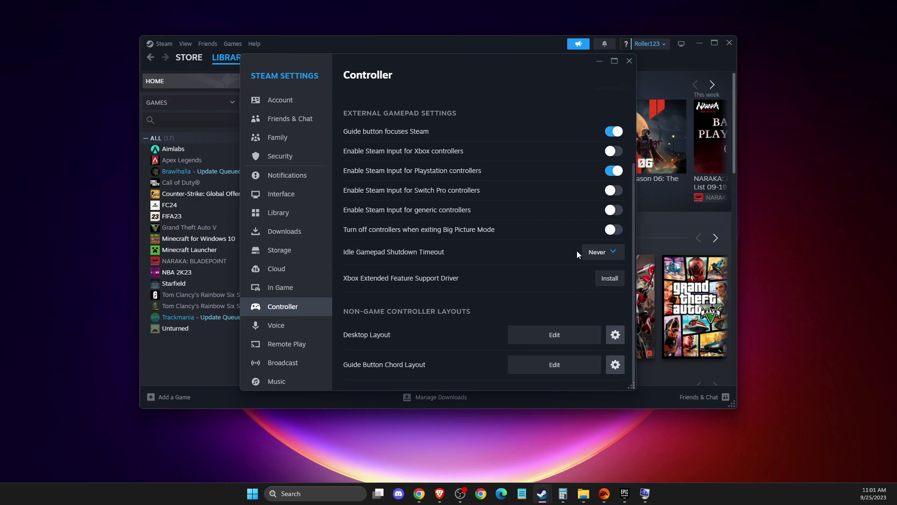
Step: Set the idle gamepad shutdown timeout to 15 Minutes, restore it to Never and close the settings
click(599, 255)
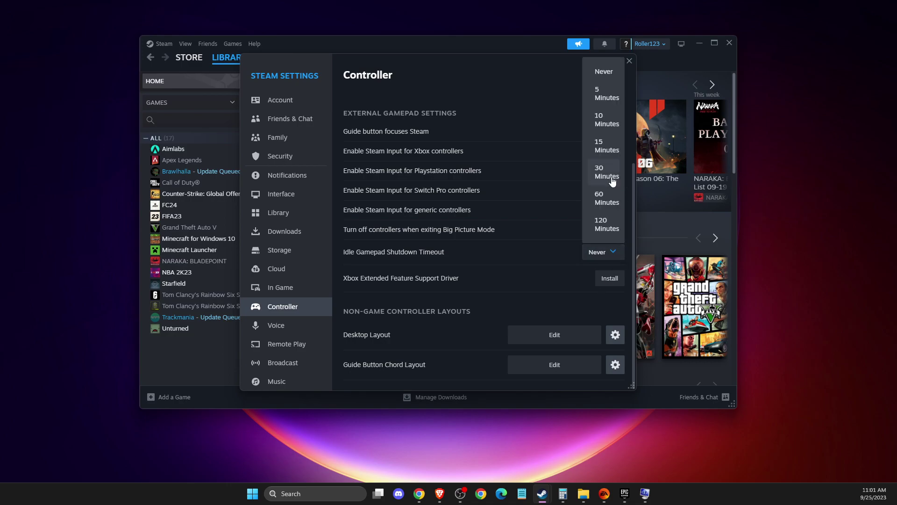
click(606, 149)
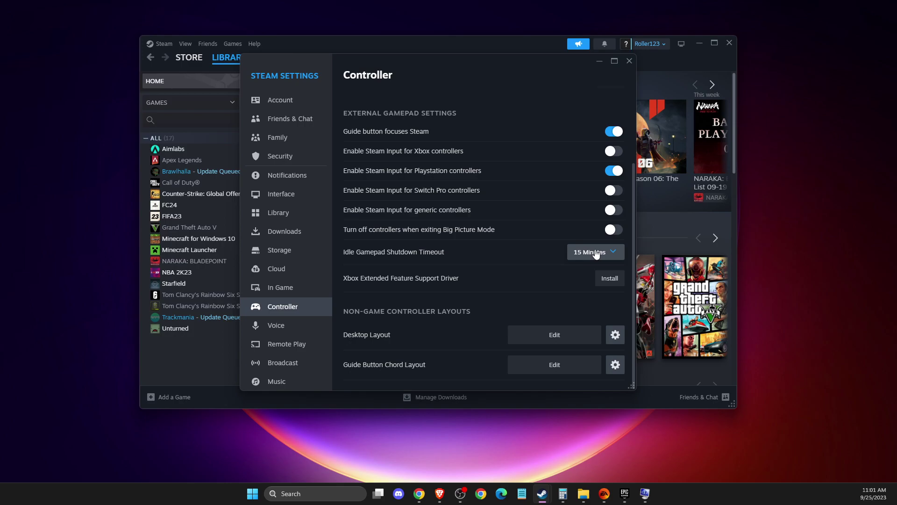
click(595, 254)
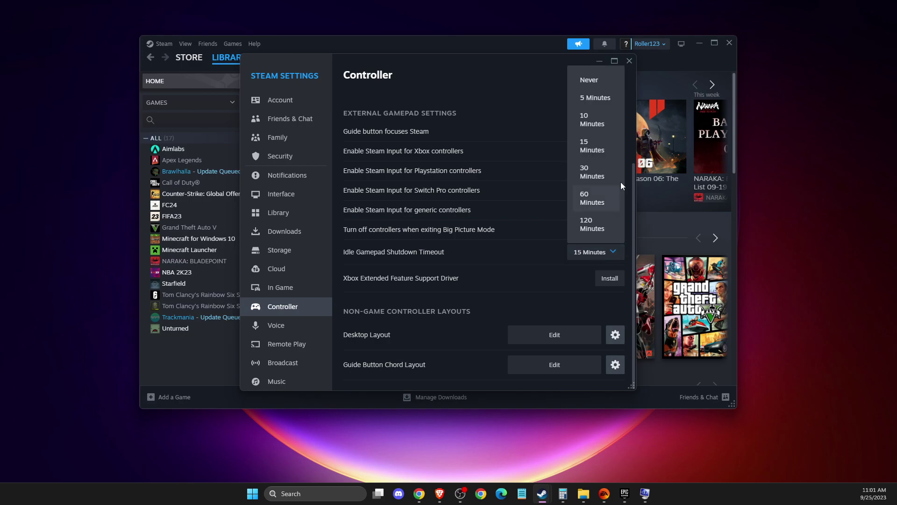
click(591, 78)
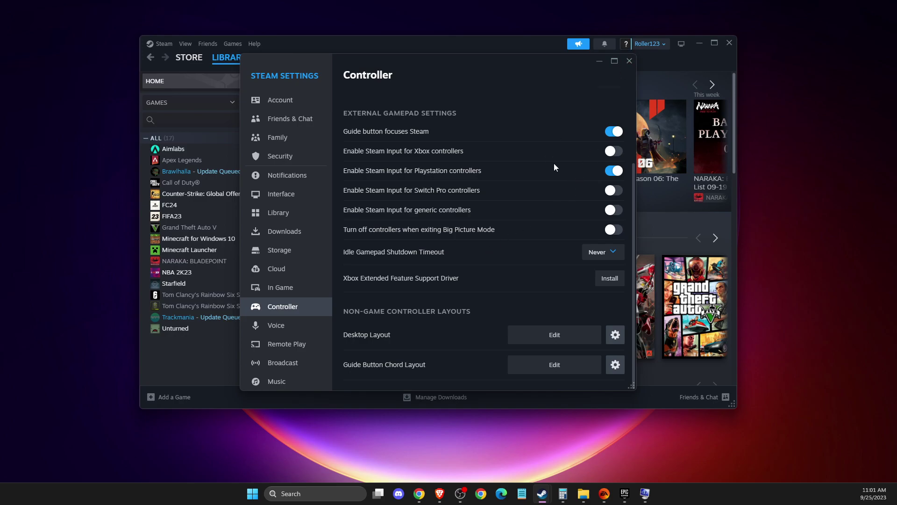
click(629, 61)
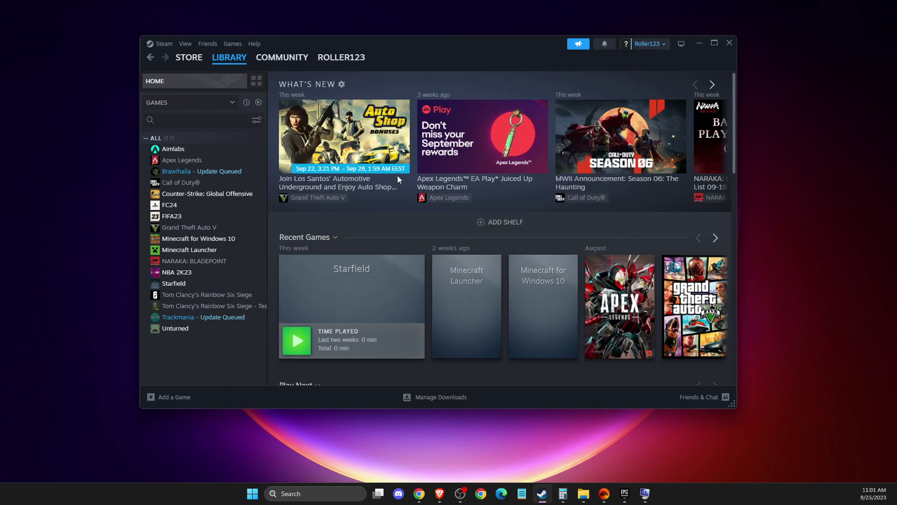
Step: Open FC24's controller properties and set the override to Enable Steam Input
right_click(163, 210)
click(191, 280)
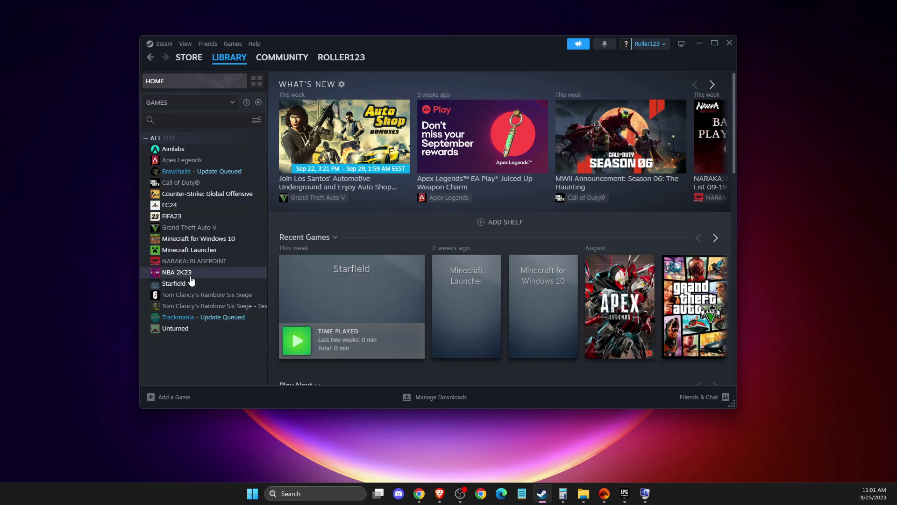
click(271, 146)
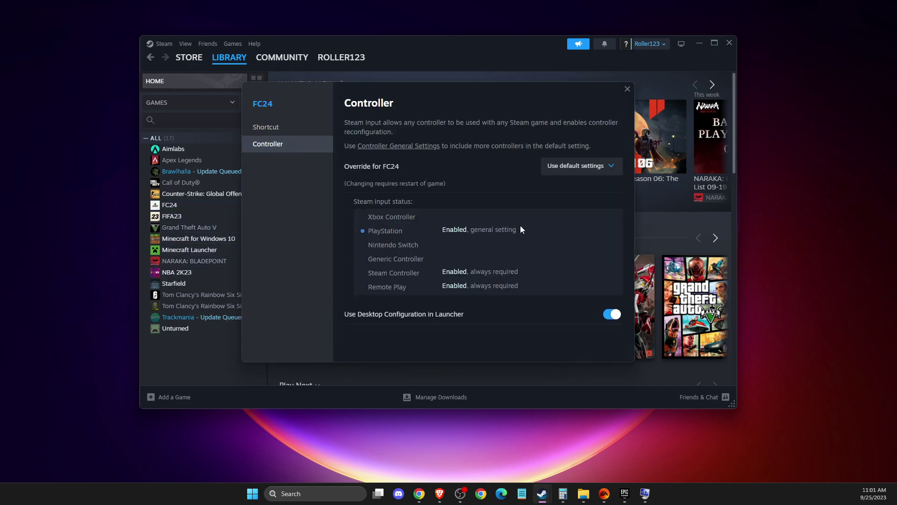
click(569, 167)
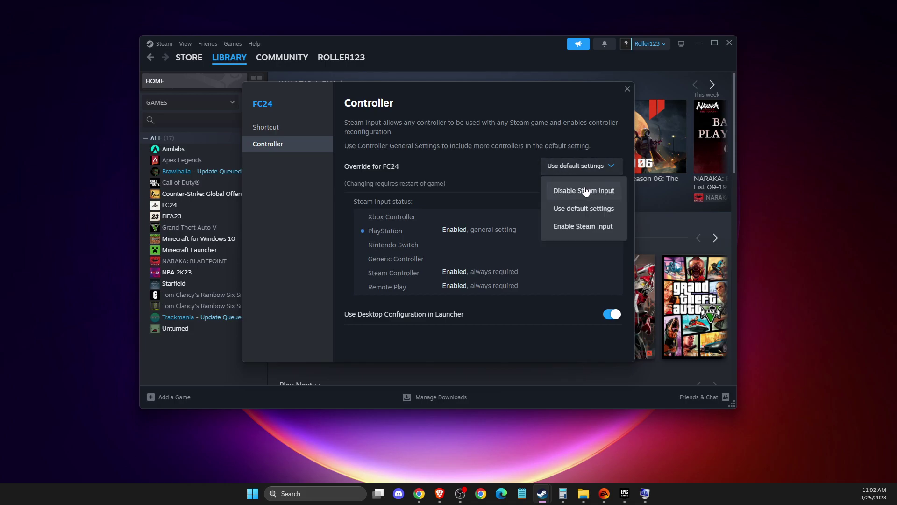
click(566, 227)
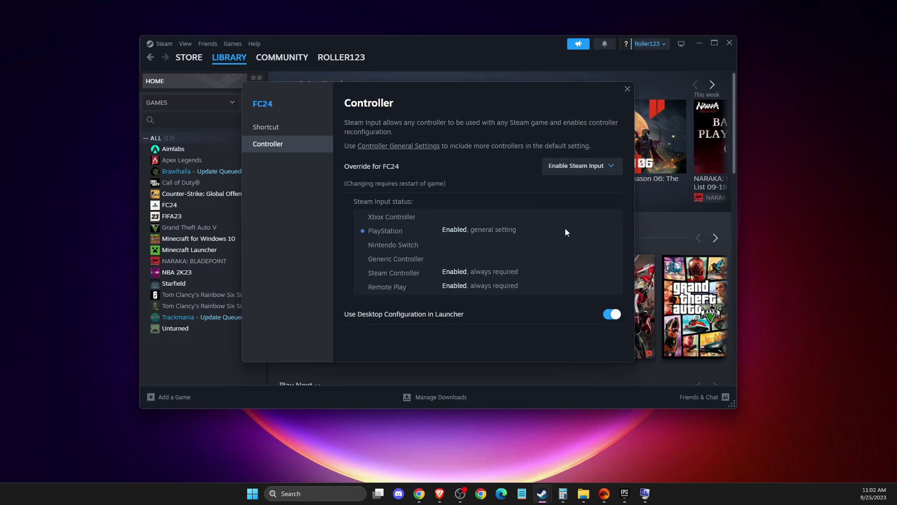
Step: Change the FC24 controller override to Disable Steam Input and close the properties
click(578, 177)
click(569, 195)
click(627, 89)
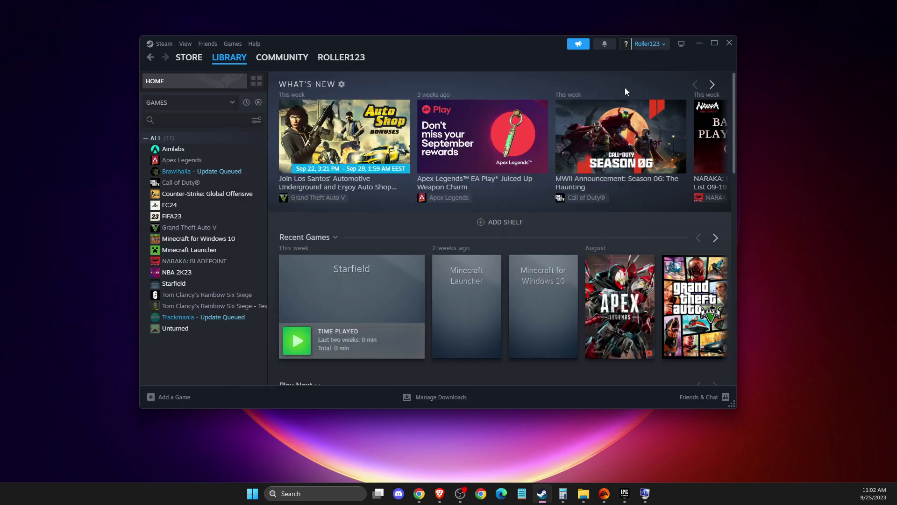
Step: Open Unturned's general properties to check the in-game Steam Overlay option, close them and minimize Steam
right_click(188, 332)
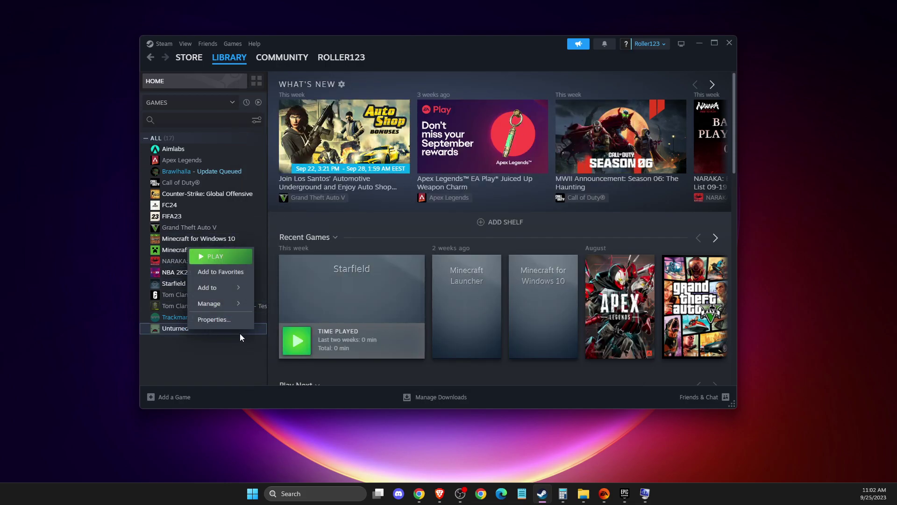
click(229, 317)
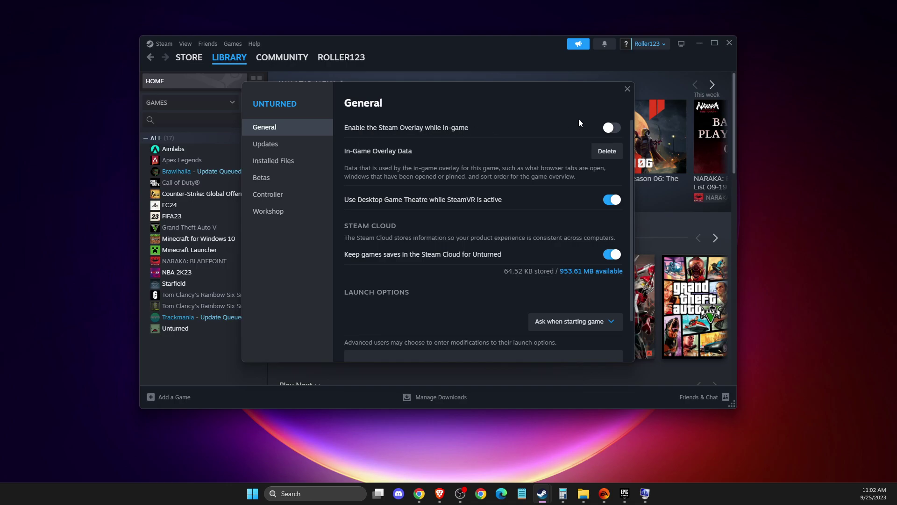
click(626, 90)
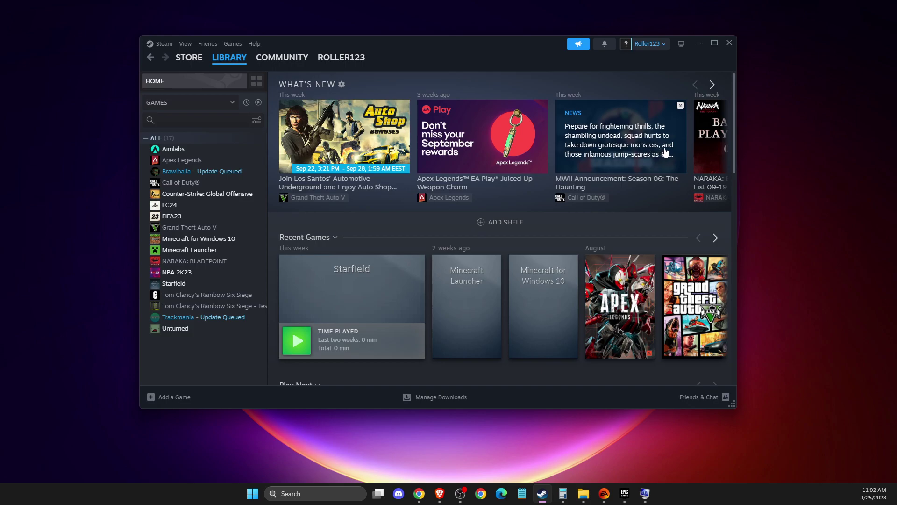
click(699, 44)
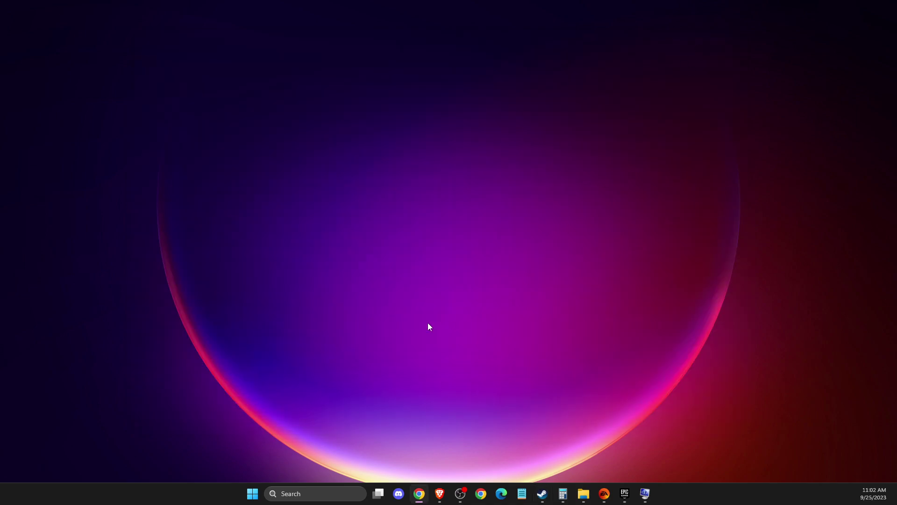
Step: Open the Windows Settings app and check the Xbox Game Bar controller option under Gaming
click(329, 493)
text(sett)
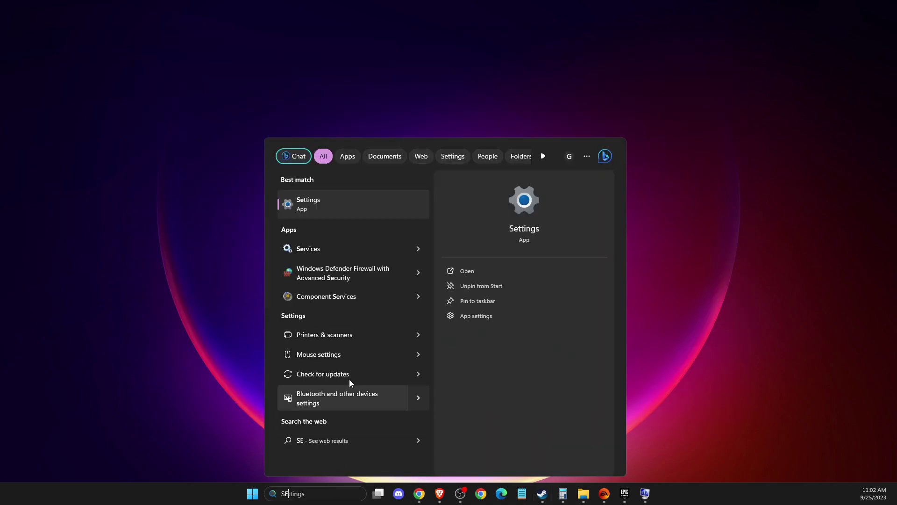
click(321, 212)
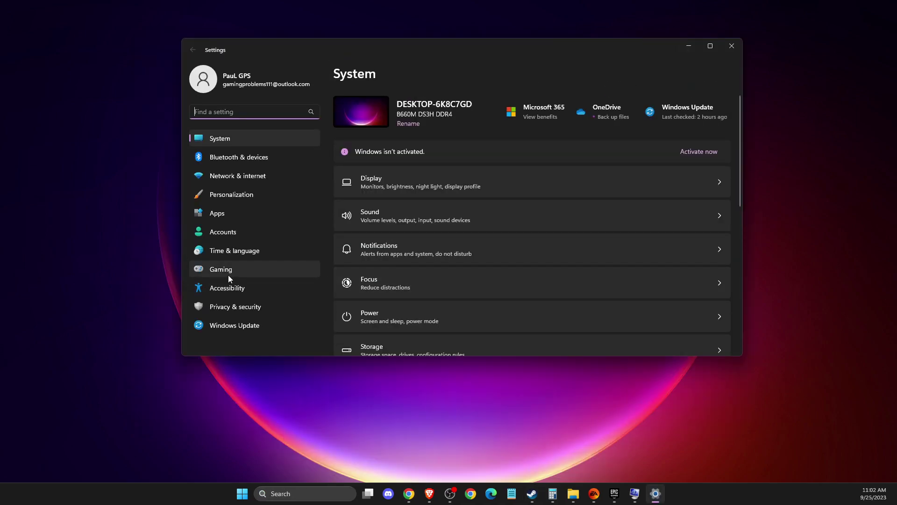
click(228, 273)
click(407, 119)
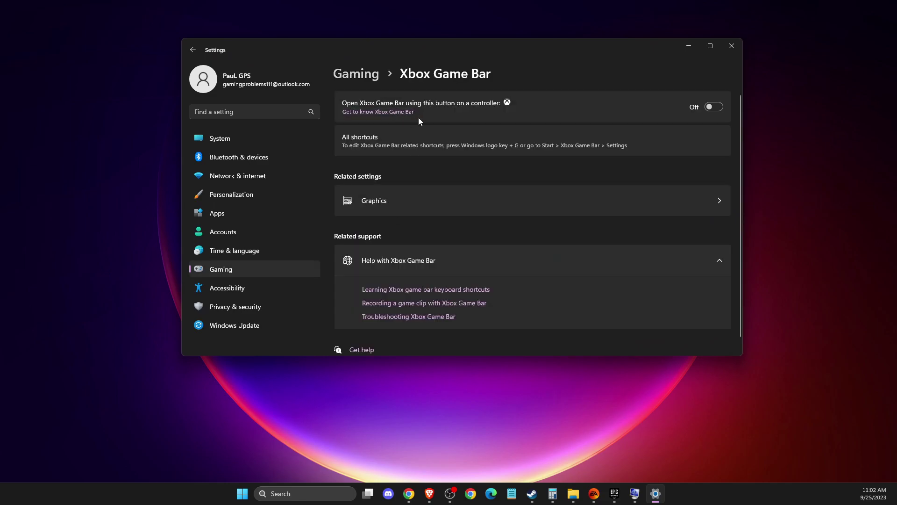
Step: Return to the Gaming settings, check the Captures options and close Windows Settings
click(192, 49)
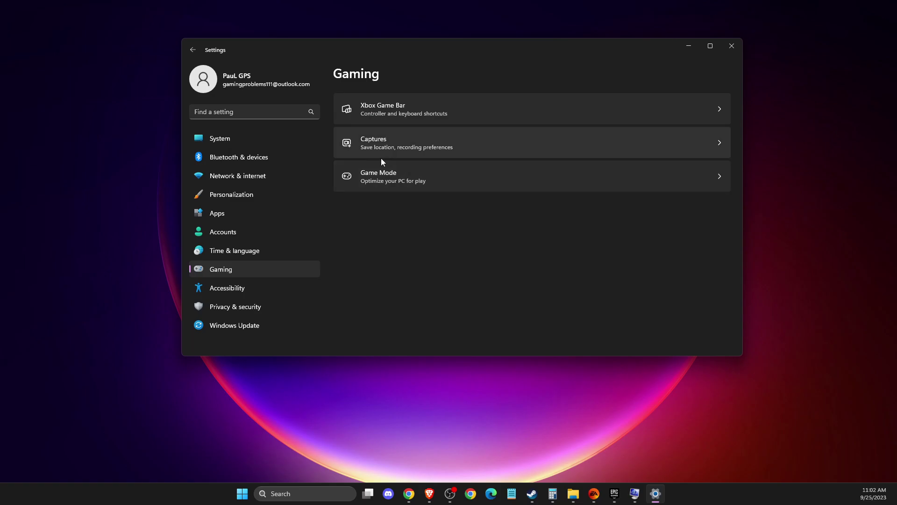
click(399, 150)
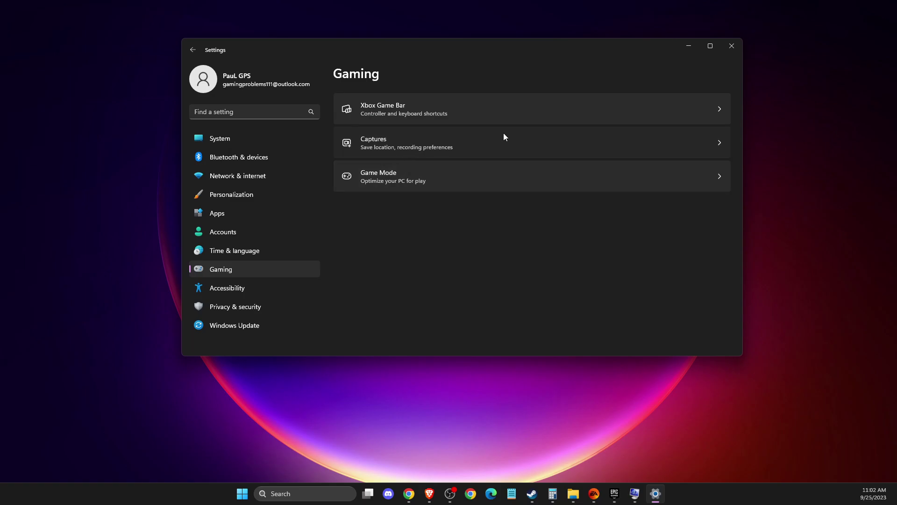
click(731, 45)
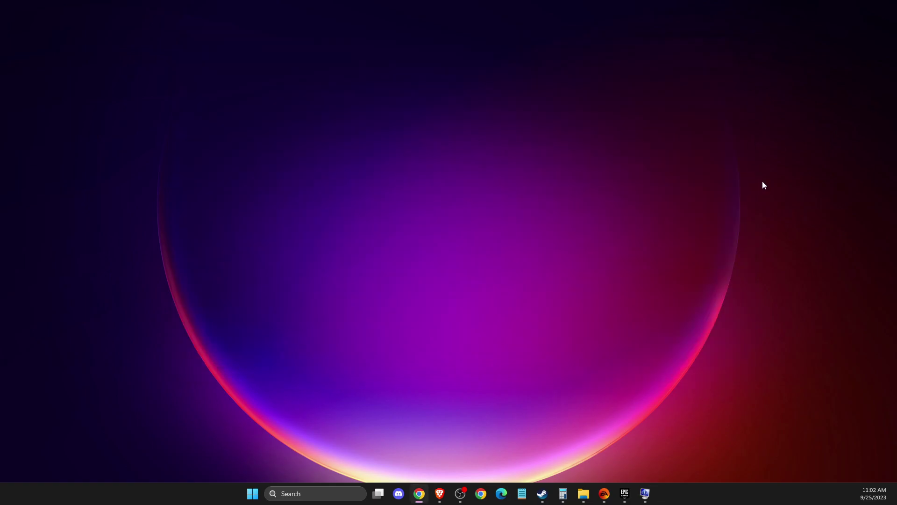